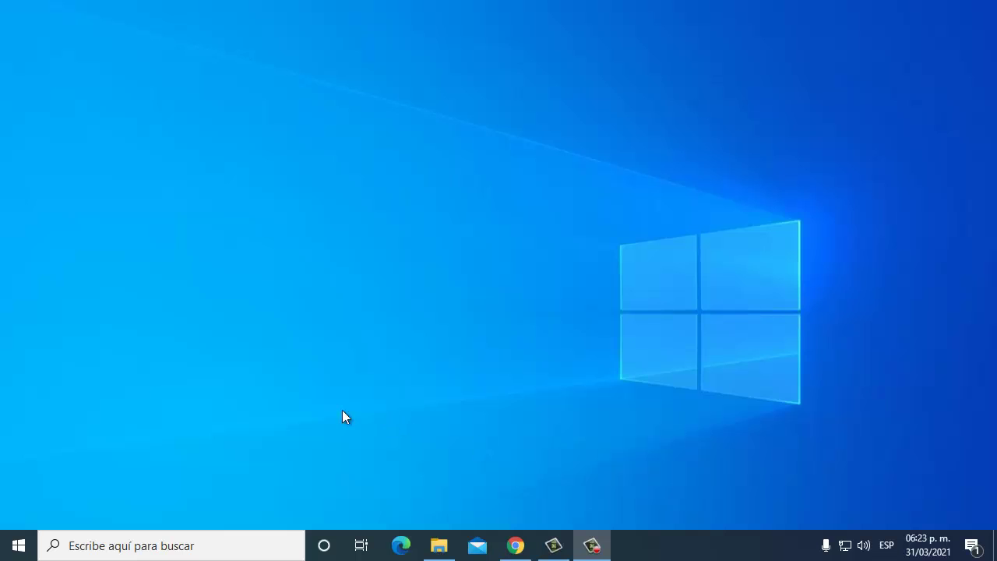
Step: Open the Services console by running services.msc
click(742, 257)
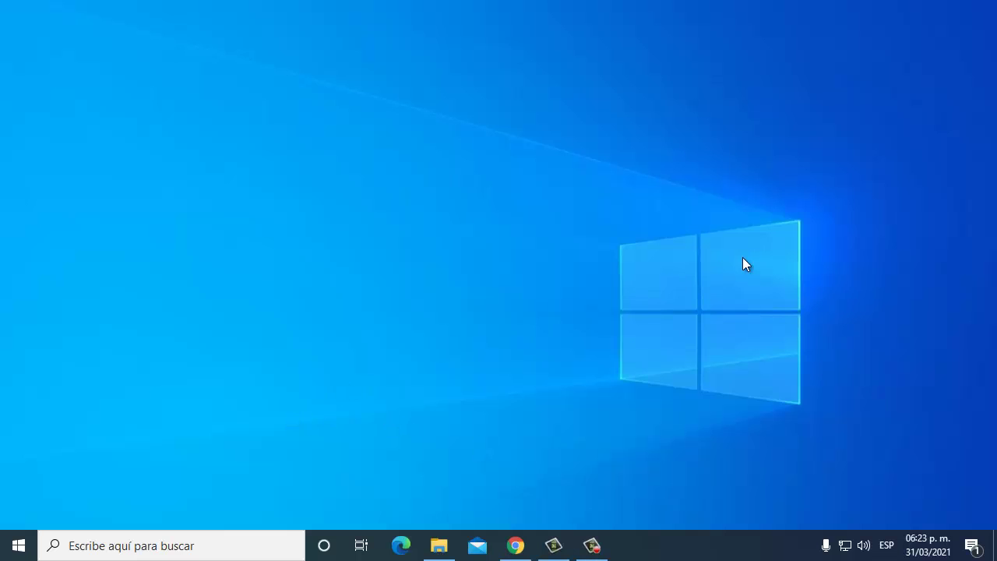
key(super+r)
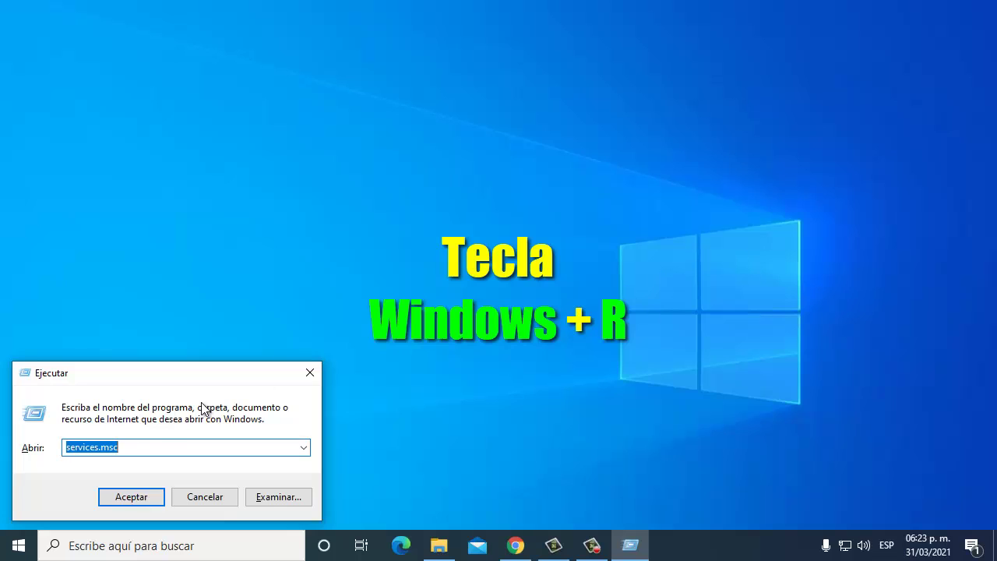
click(133, 446)
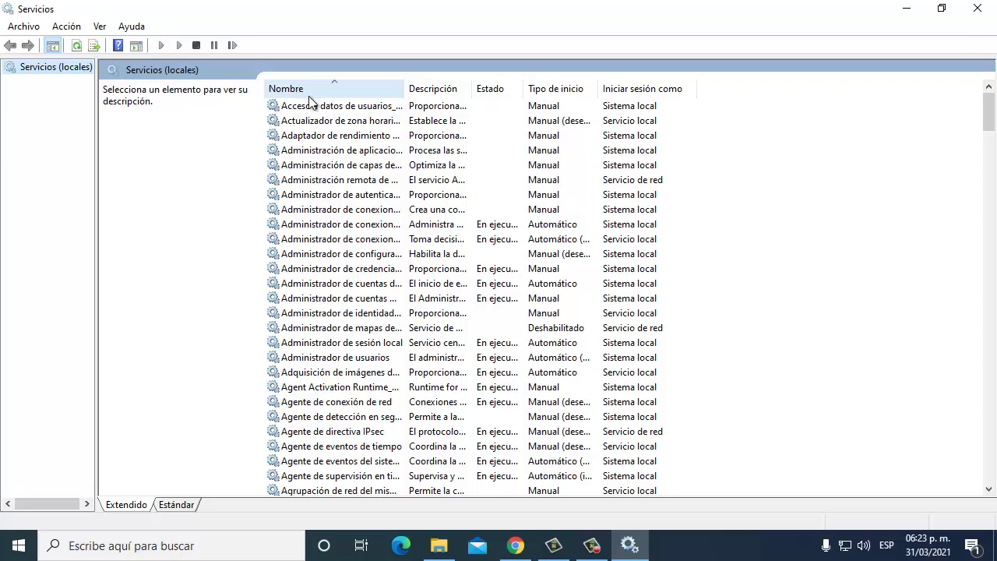
Step: Look through the list of local services for the Bluetooth support service
scroll(326, 257, down, 20)
scroll(326, 257, down, 20)
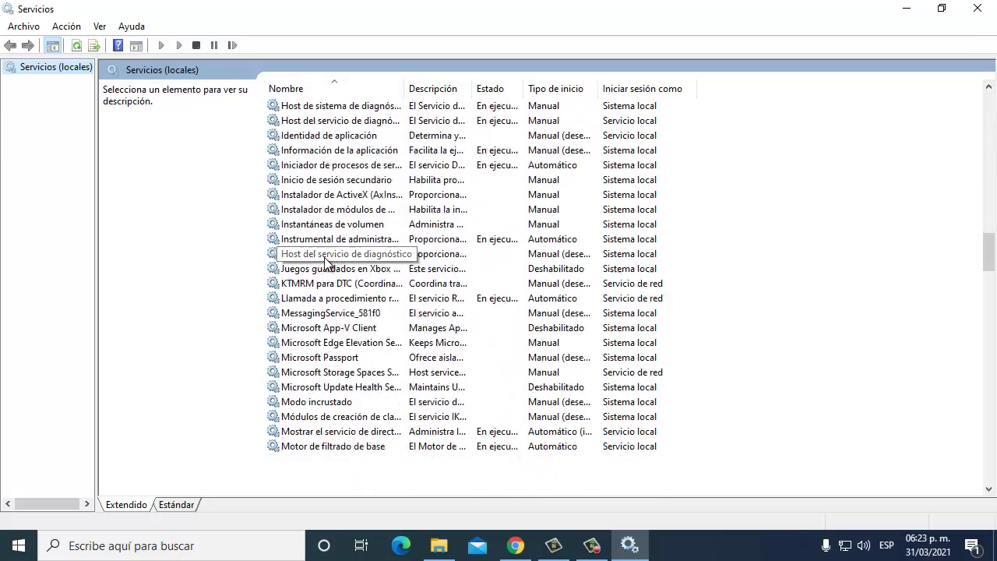
scroll(339, 333, down, 10)
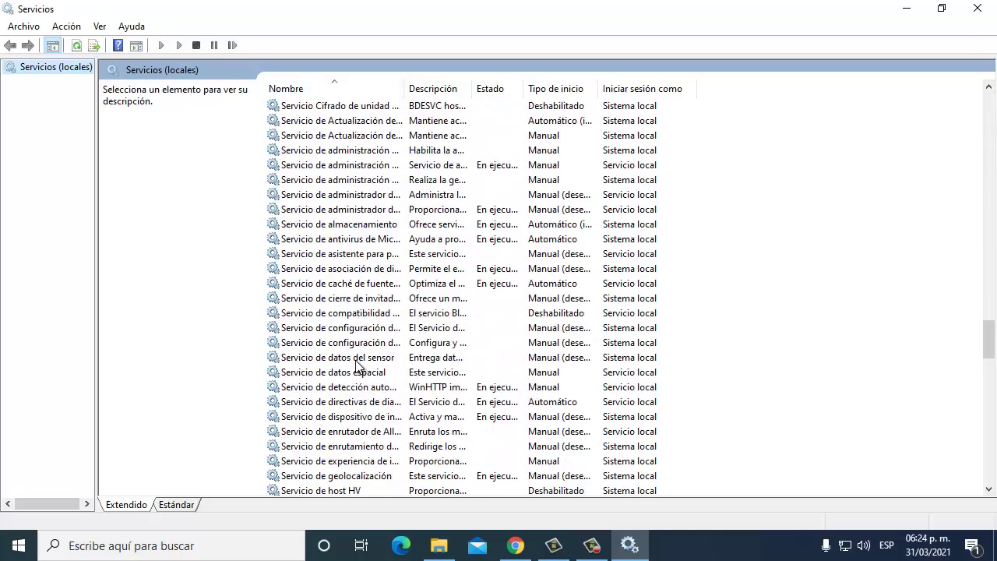
scroll(356, 364, down, 4)
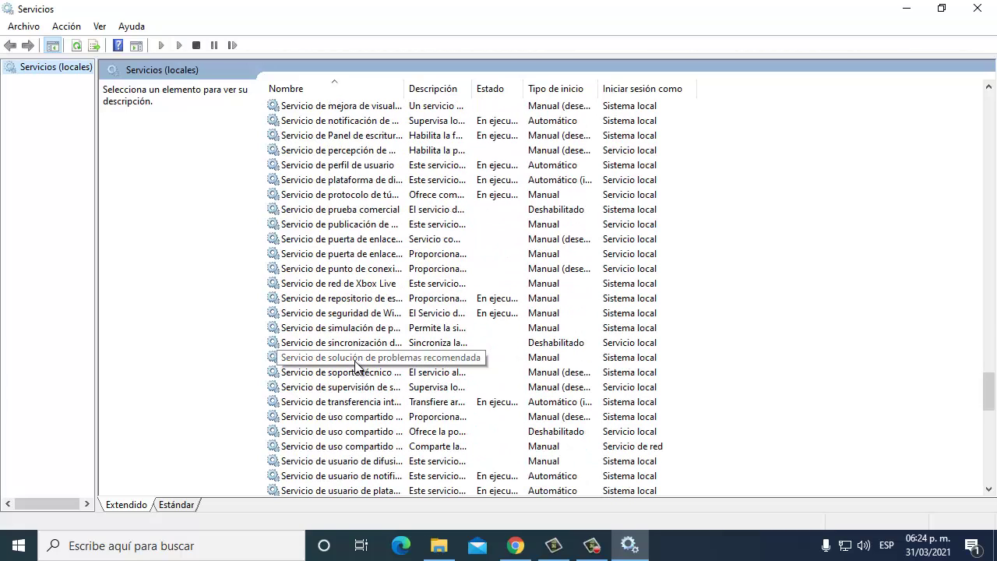
scroll(356, 365, up, 4)
scroll(355, 364, down, 14)
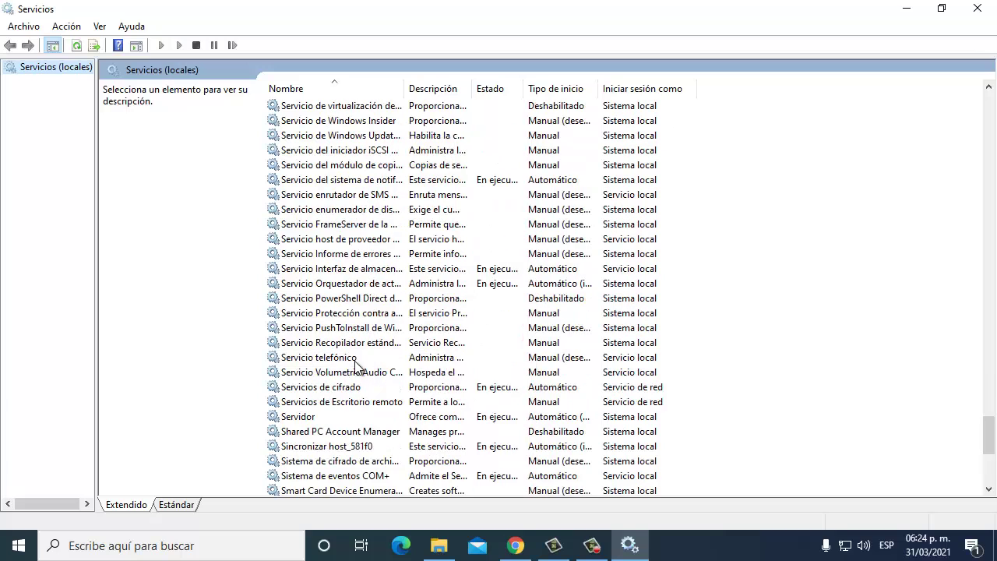
scroll(356, 364, up, 2)
scroll(354, 362, down, 6)
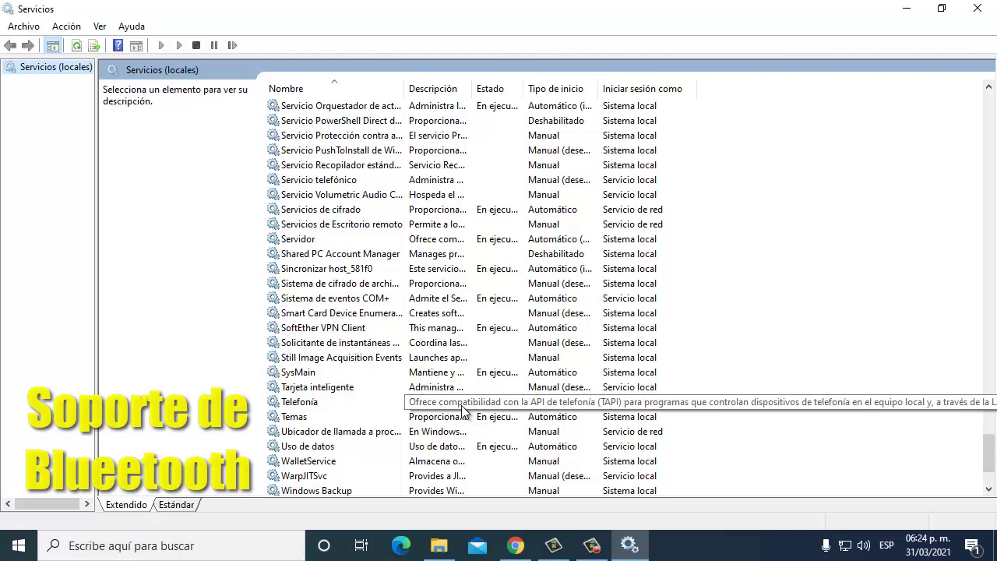
Step: Try the startup type Automático (inicio retrasado) for the SoftEther VPN Client service, discard the change and close Services
click(315, 328)
right_click(317, 325)
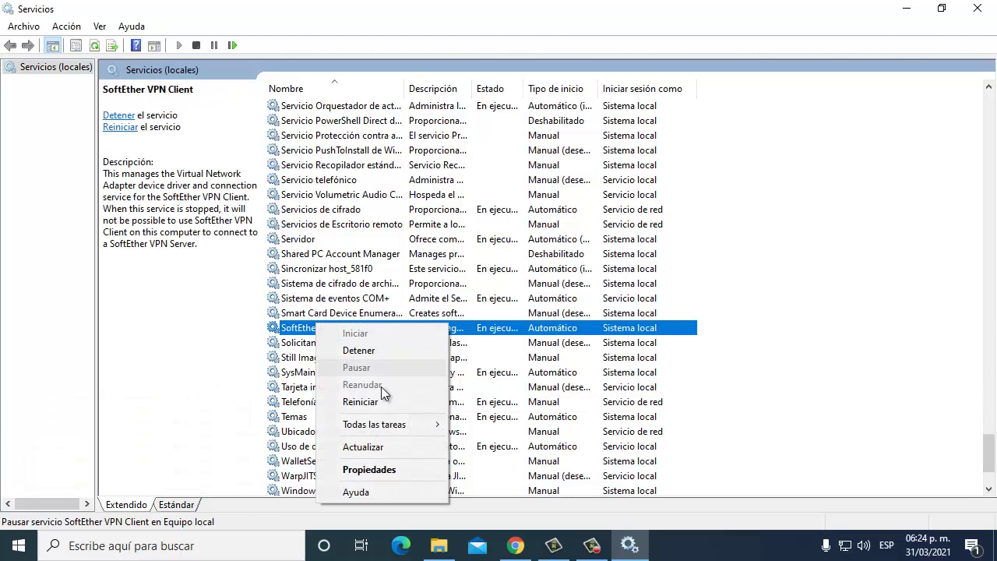
click(389, 468)
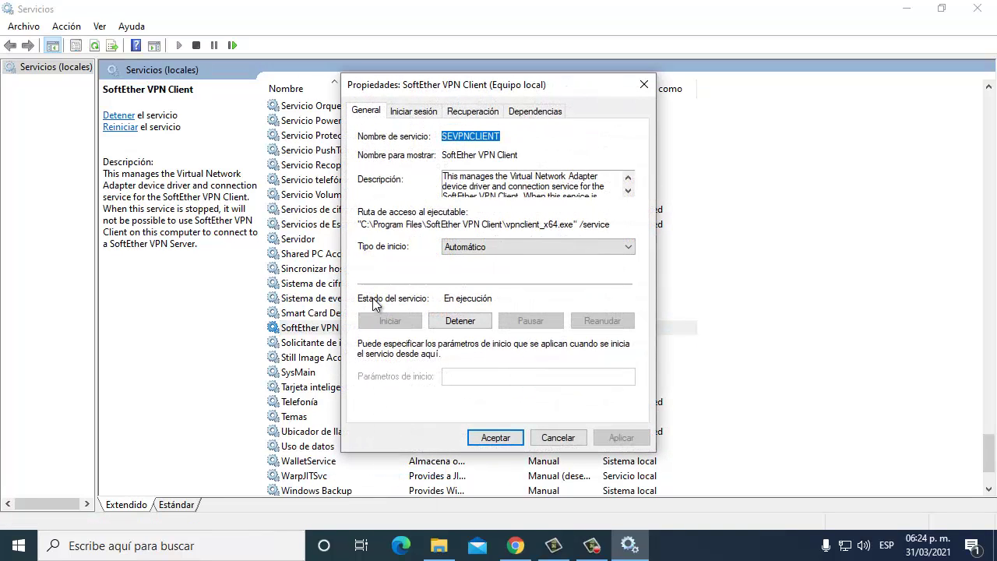
click(498, 247)
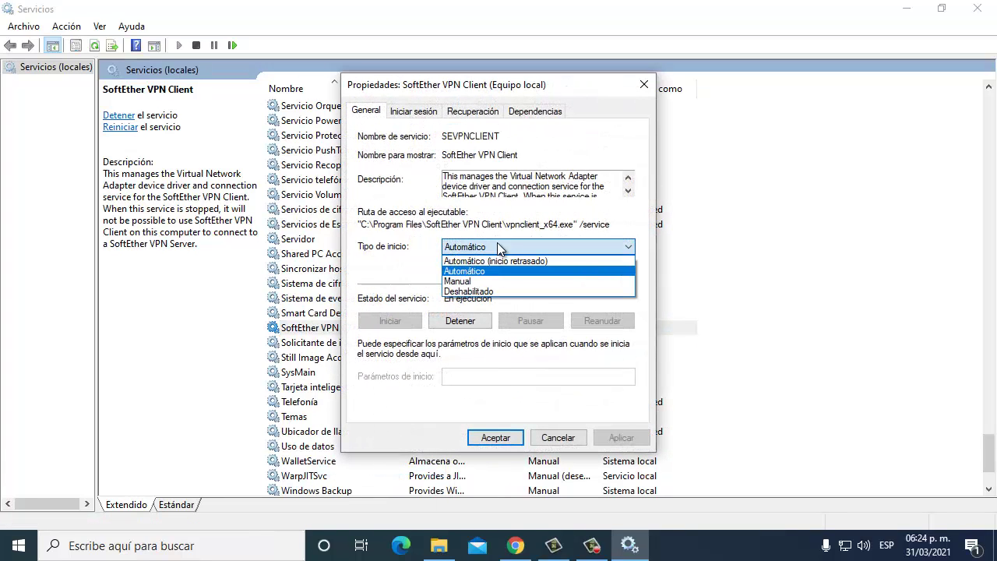
click(497, 261)
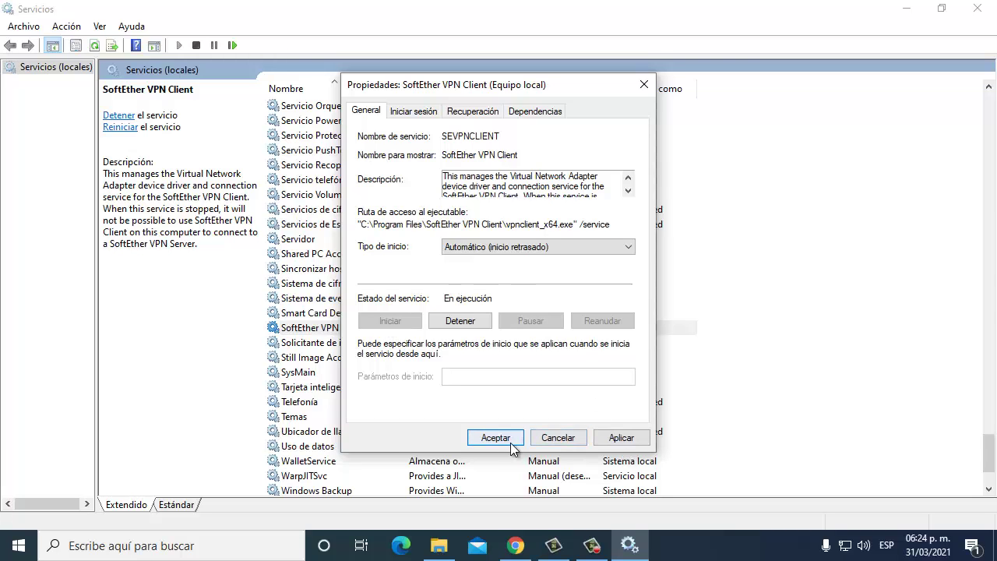
click(562, 440)
click(841, 328)
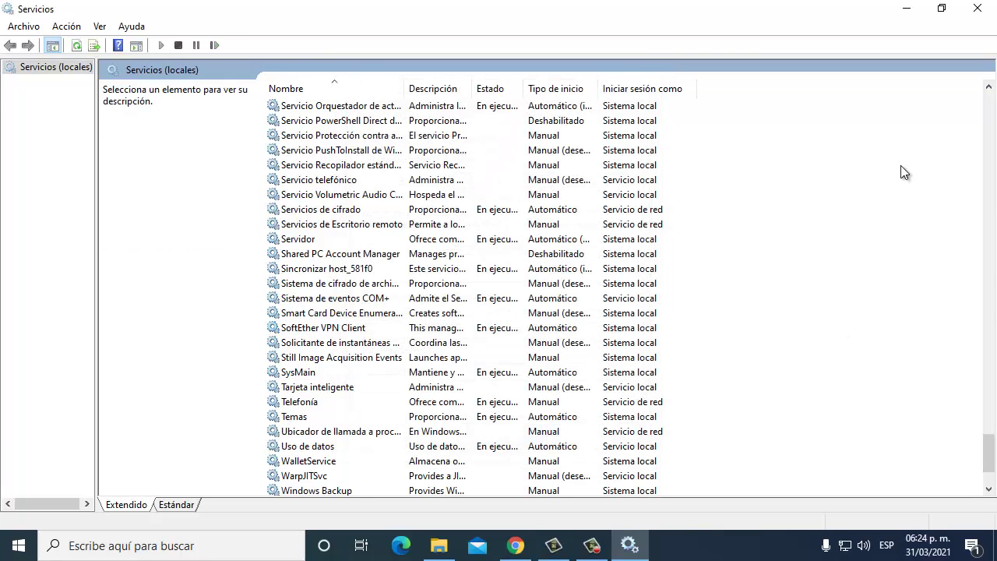
click(977, 8)
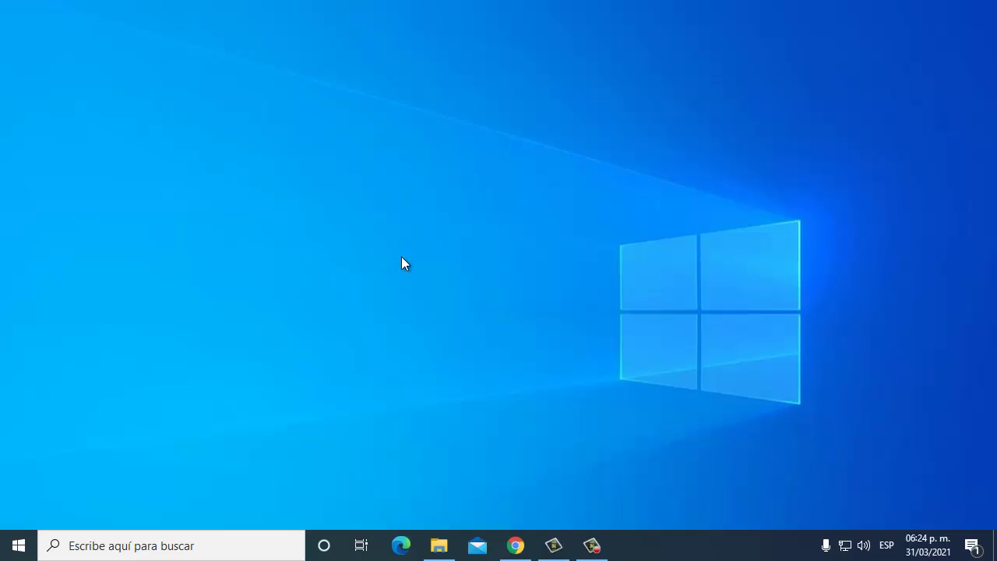
Step: Find the Windows troubleshooting settings through a search for "solucion" and open the additional troubleshooters
click(202, 545)
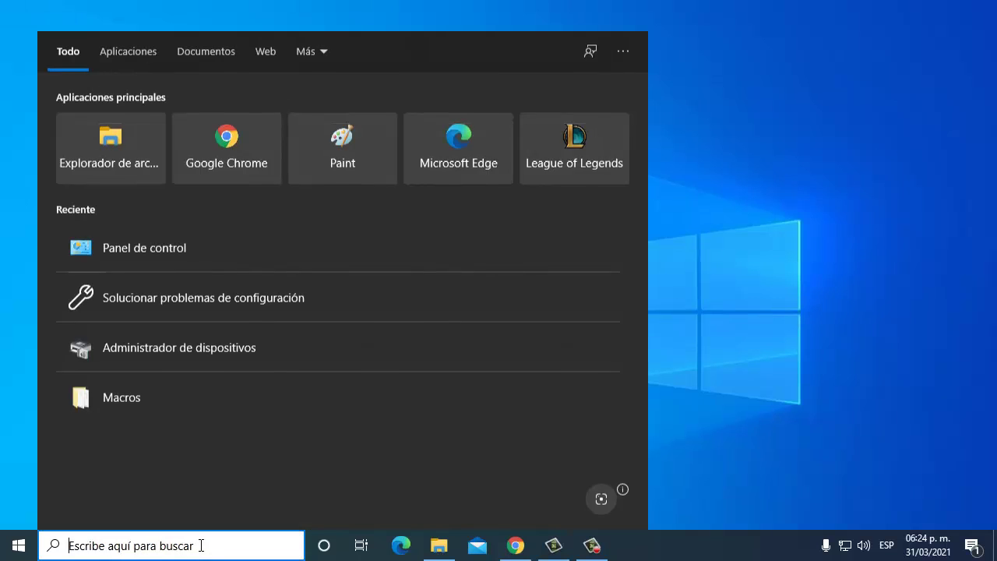
text(solucion)
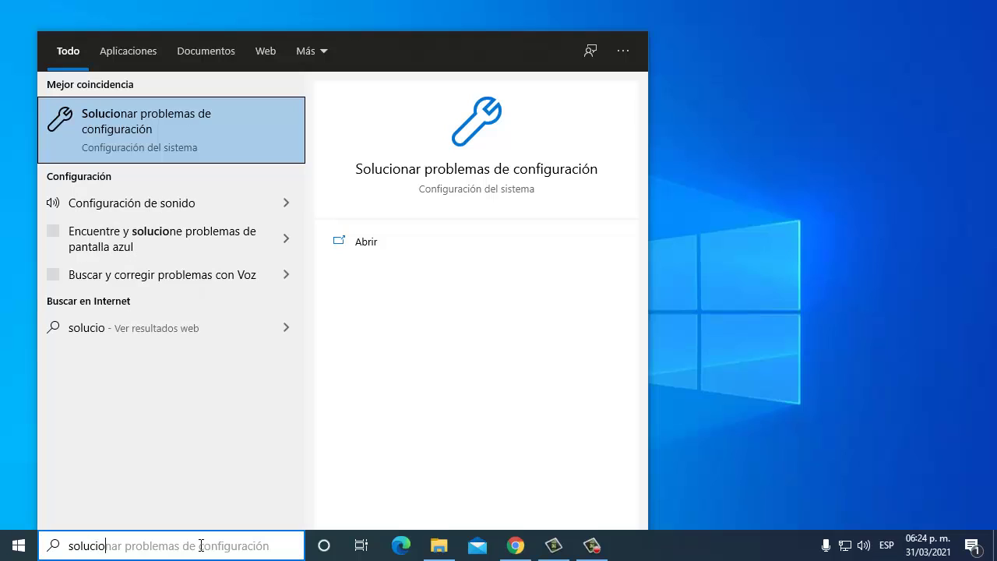
click(170, 116)
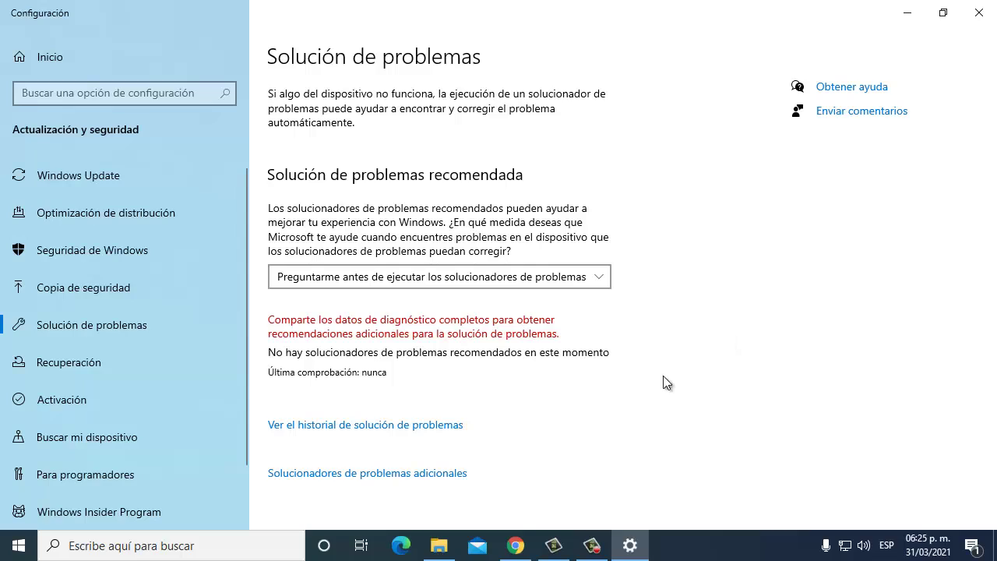
click(355, 472)
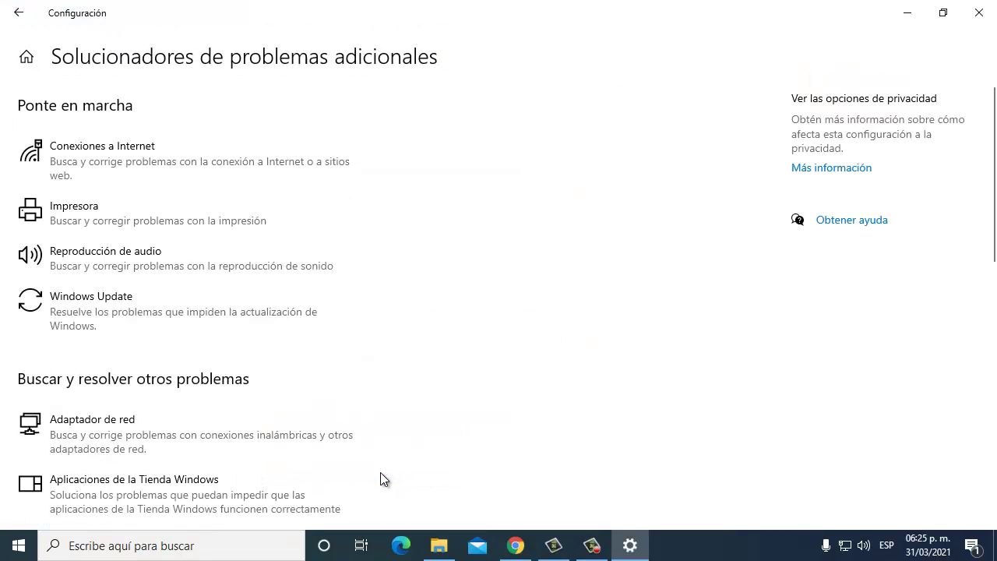
Step: Start the Bluetooth troubleshooter, cancel its problem detection and close Settings
scroll(353, 423, down, 3)
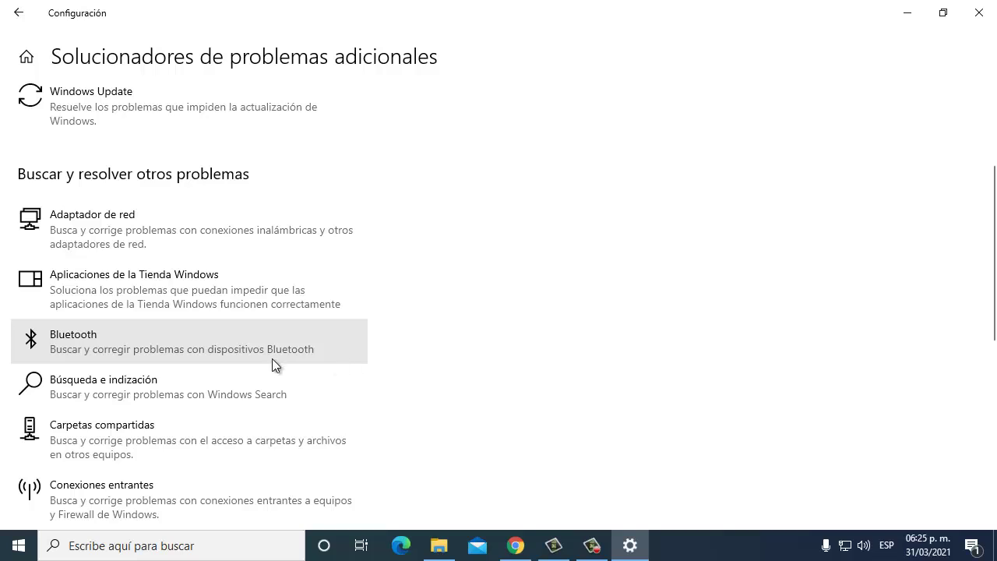
click(106, 348)
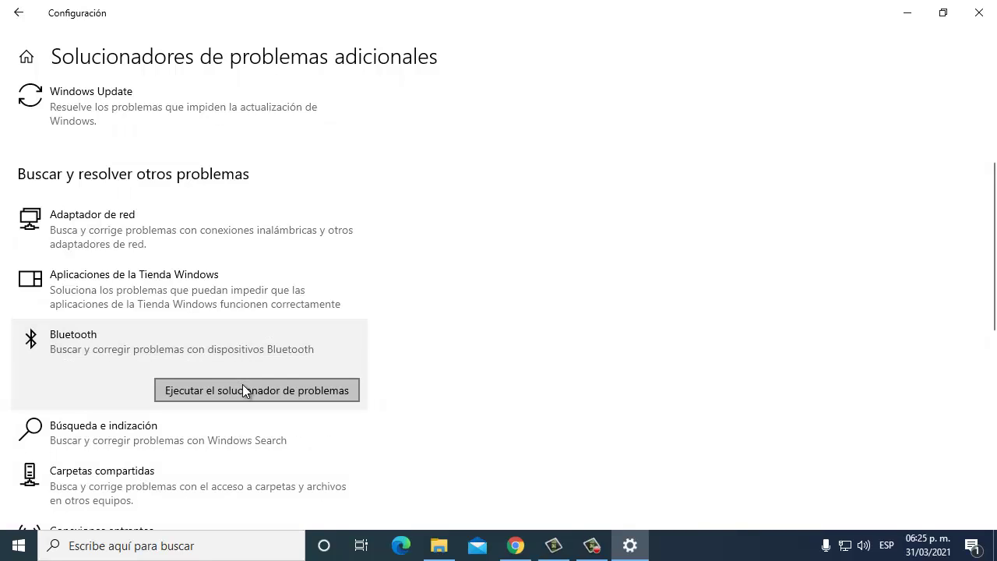
click(265, 392)
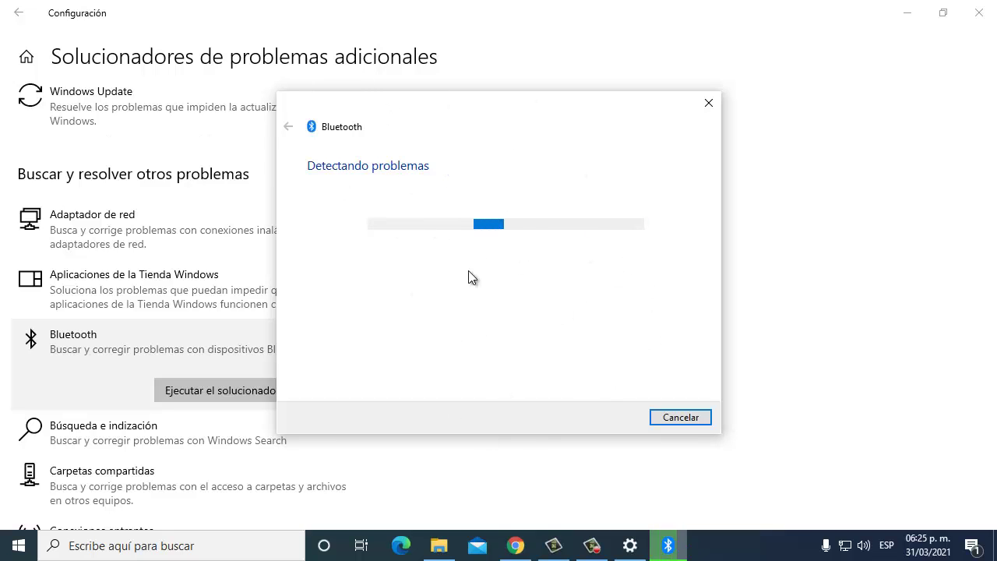
click(672, 419)
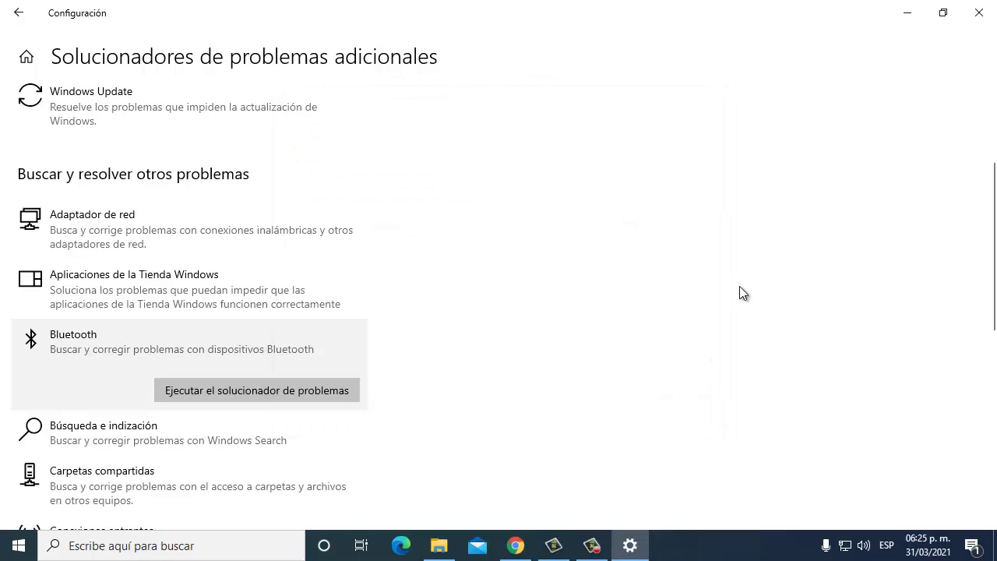
click(978, 13)
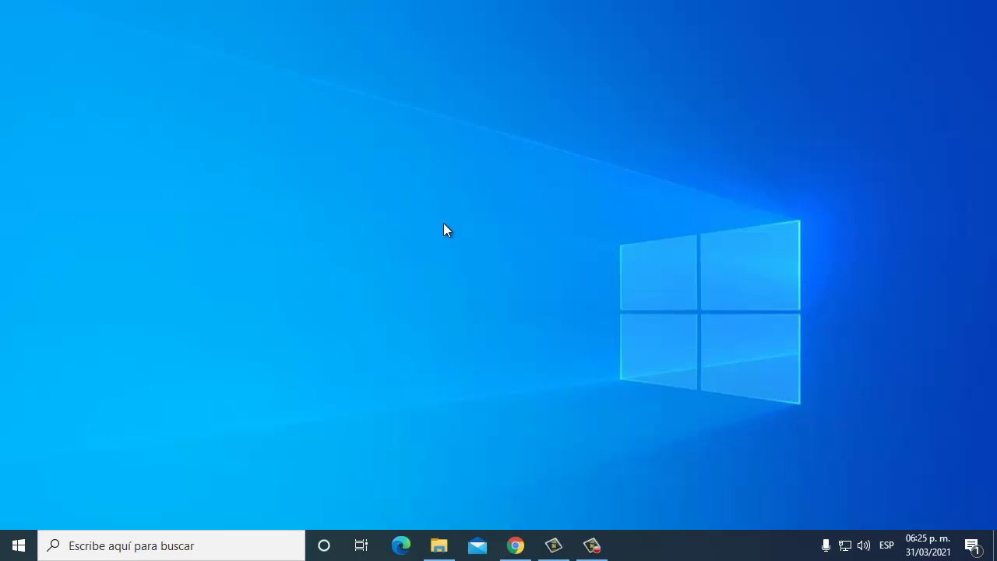
Step: Search Windows for "administrador de dispositivos" and open the Device Manager
click(134, 545)
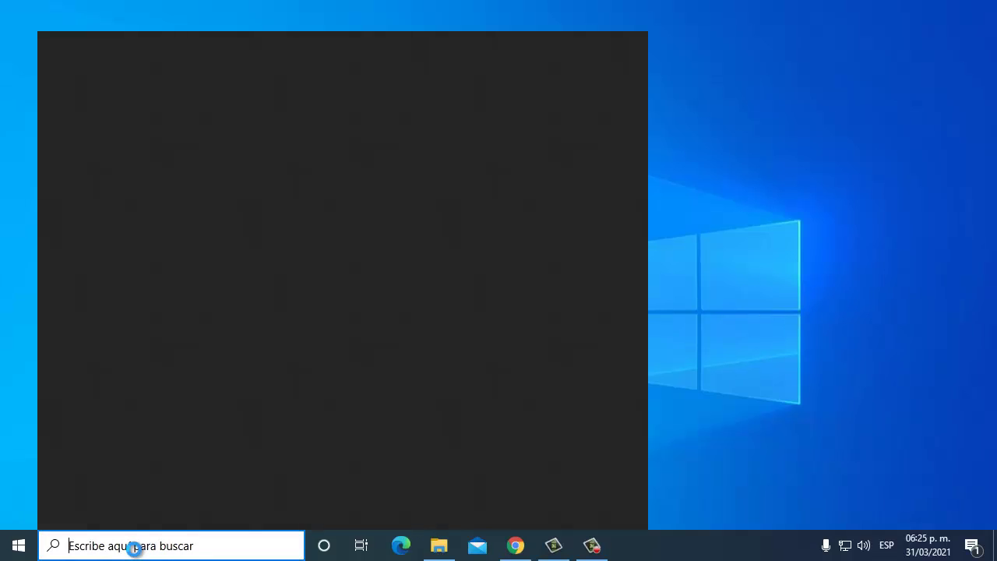
text(administra)
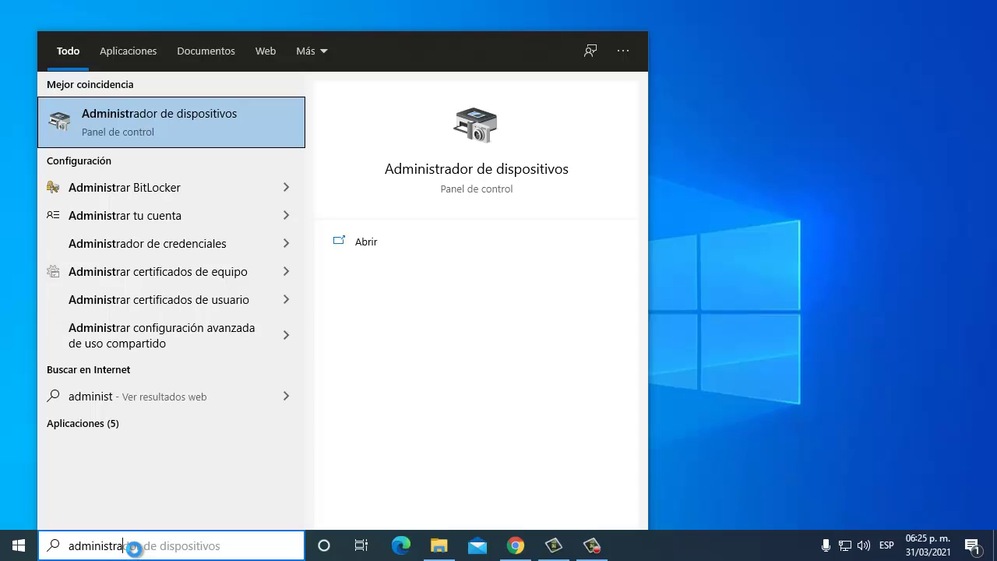
text(dor de diso)
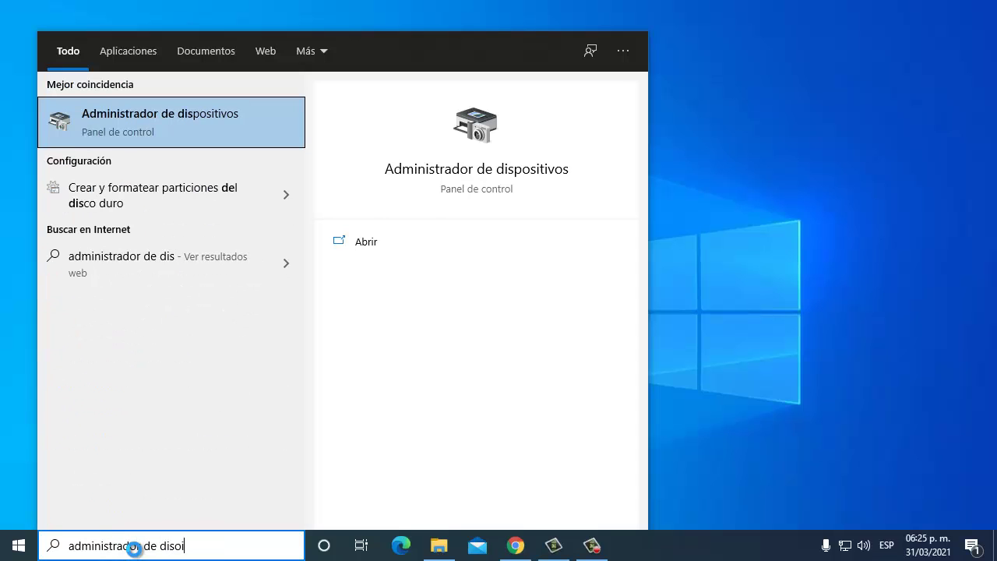
key(BackSpace)
text(positivos)
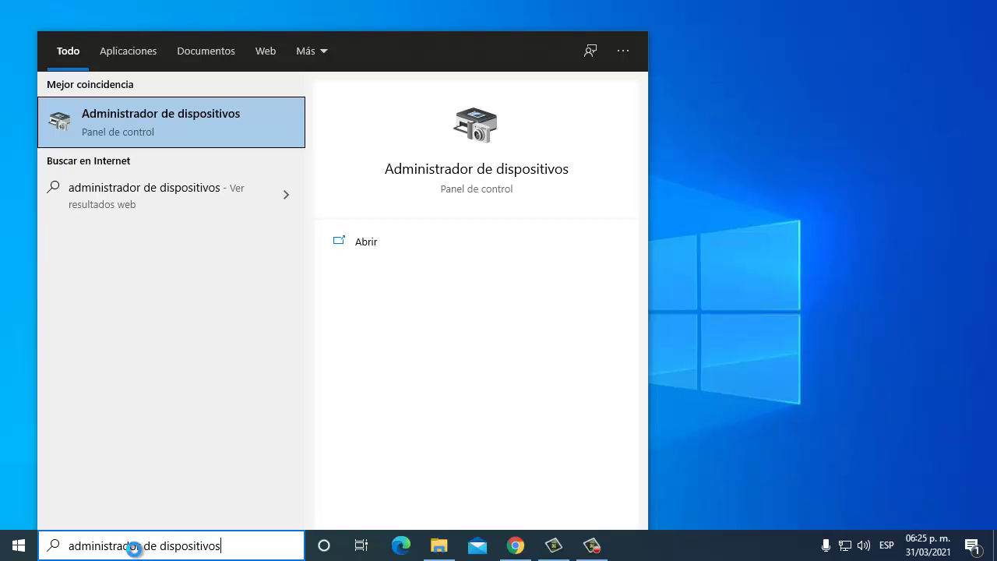
click(166, 128)
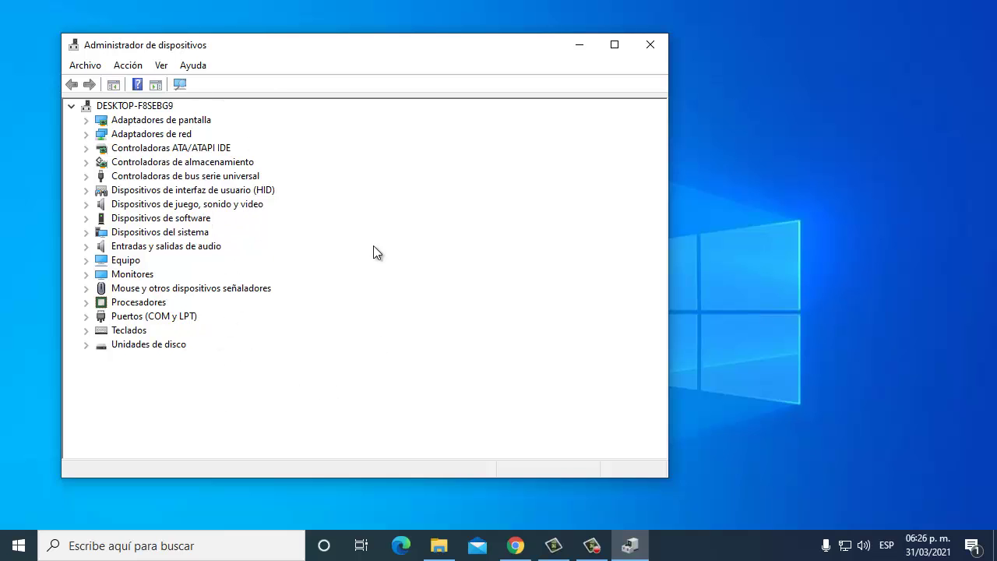
Step: Run an automatic driver update for Controladora de espacios de almacenamiento de Microsoft under the storage controllers, and close the Device Manager
drag(250, 48, 350, 61)
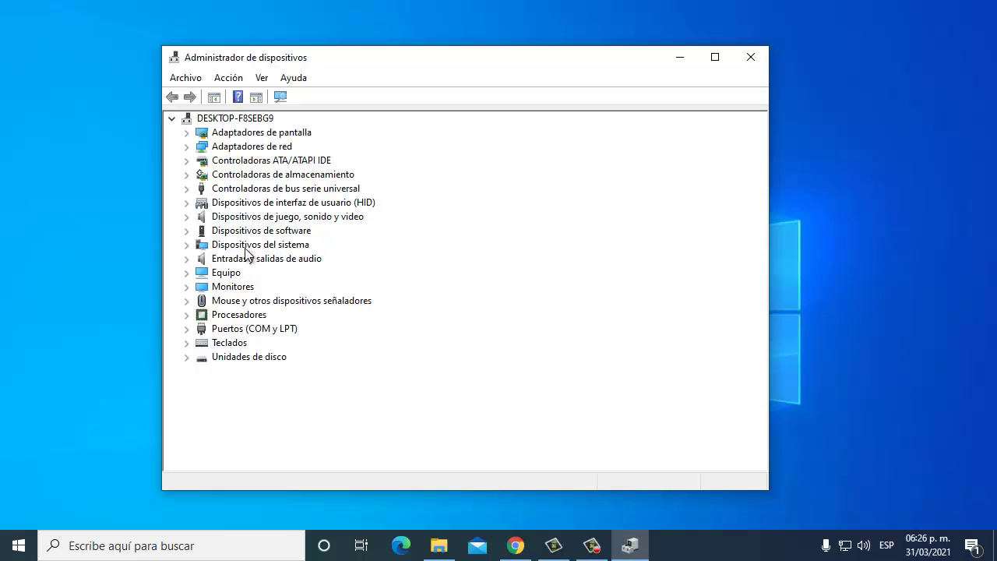
click(188, 174)
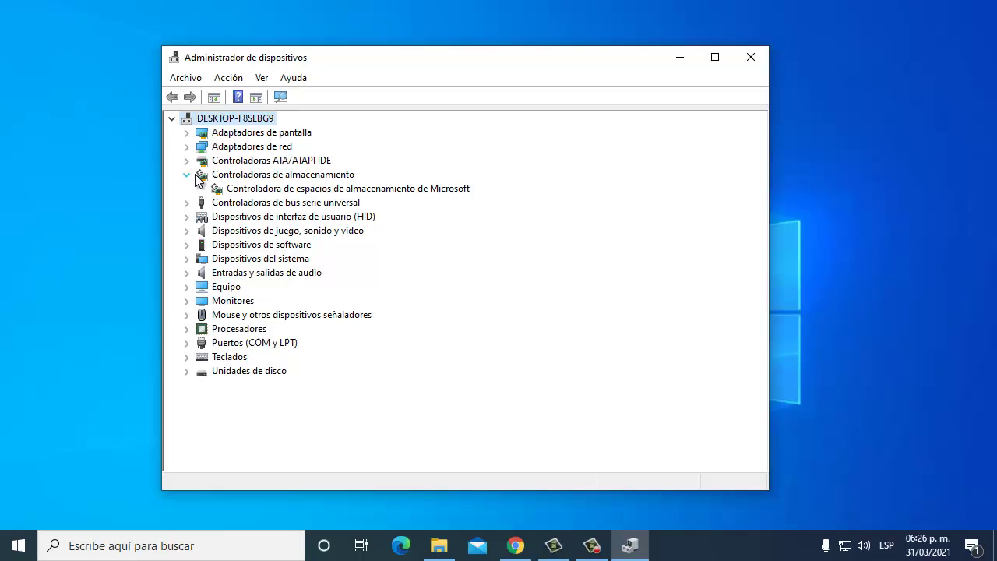
right_click(303, 190)
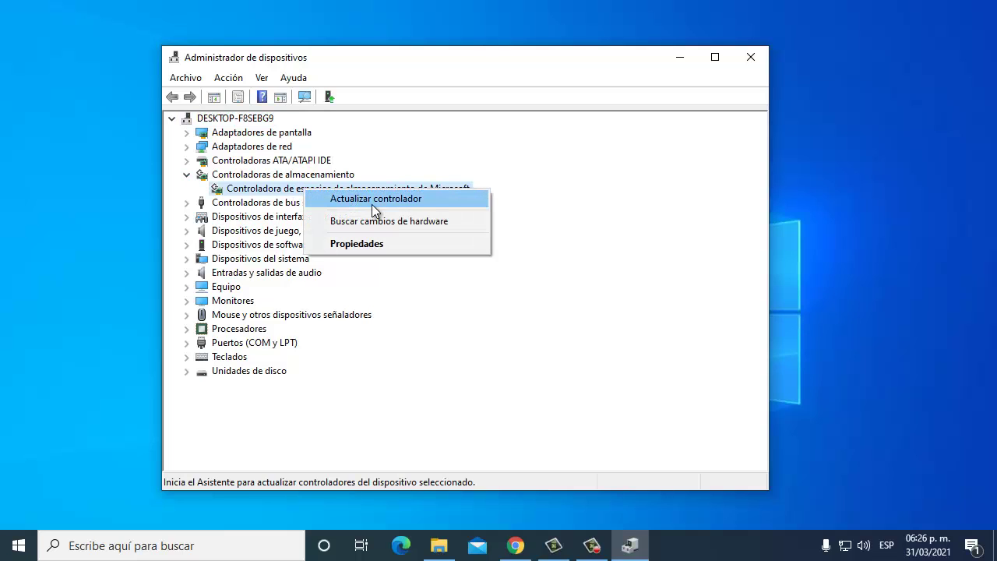
click(426, 201)
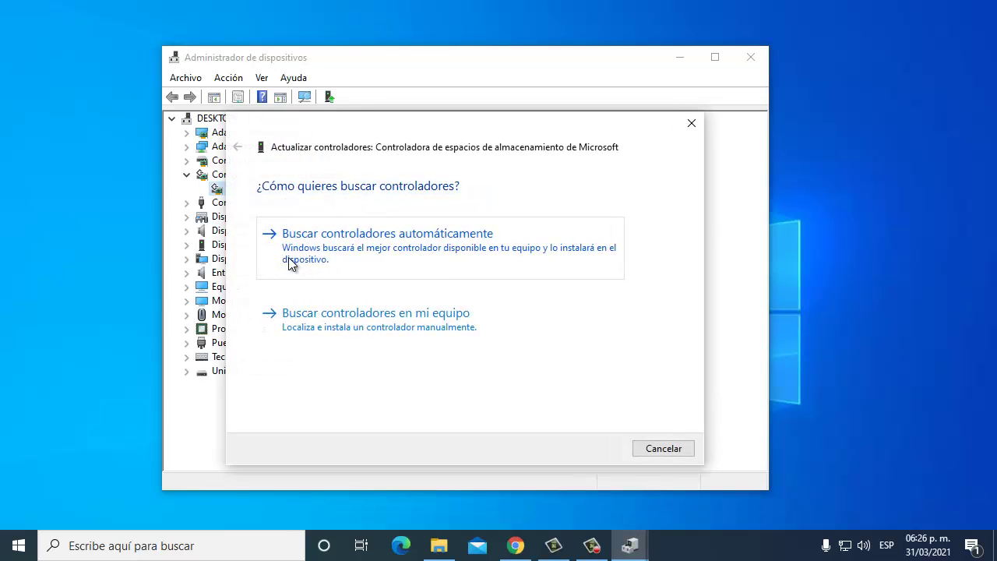
click(438, 260)
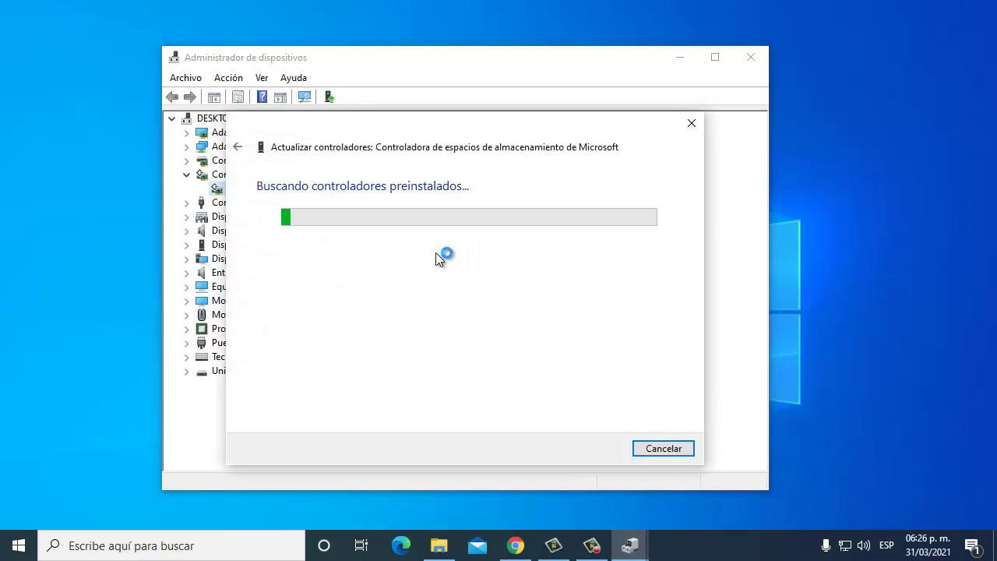
click(667, 448)
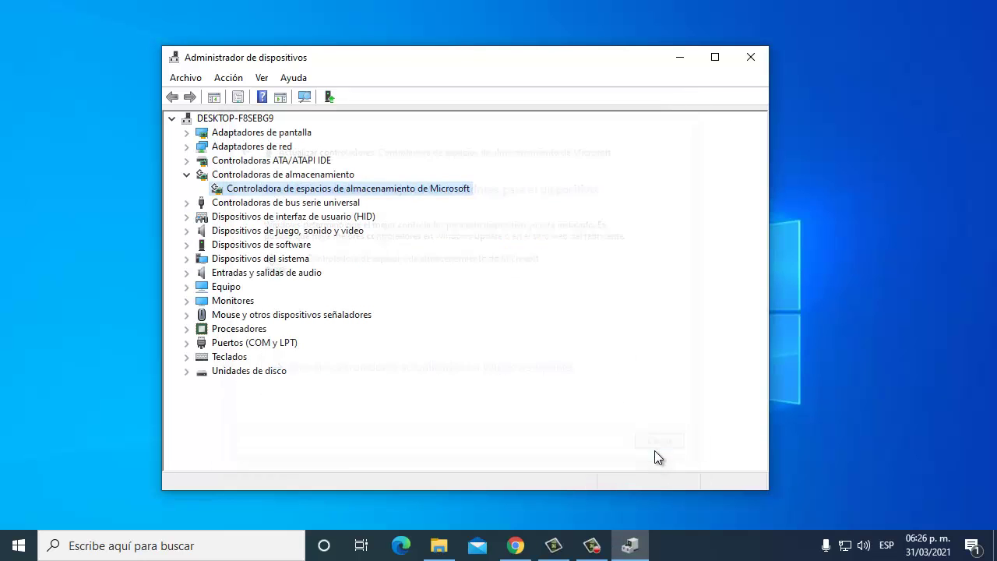
click(750, 58)
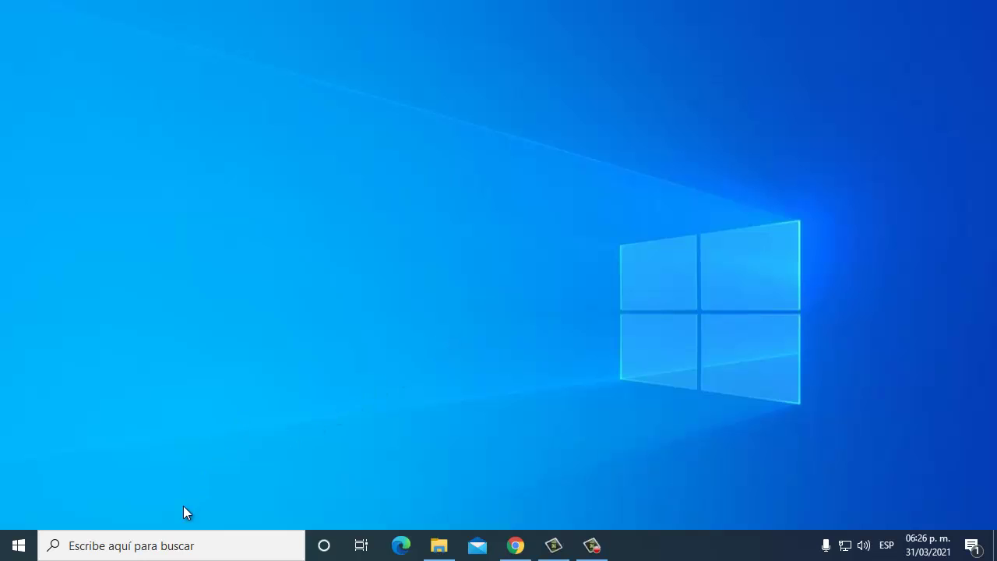
Step: Search for "windows update", open the Windows Update settings to review the available updates, and close them
click(160, 546)
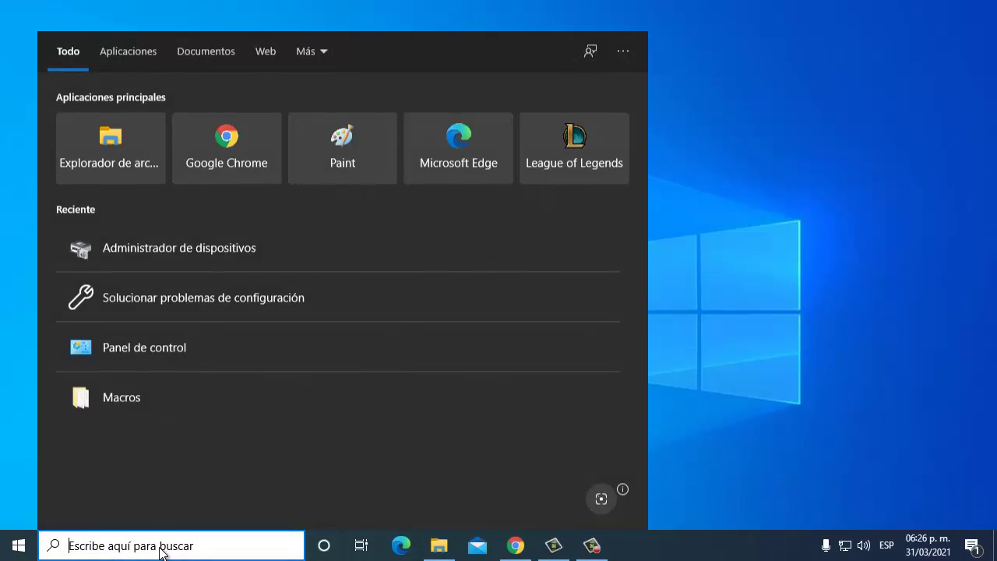
text(windows)
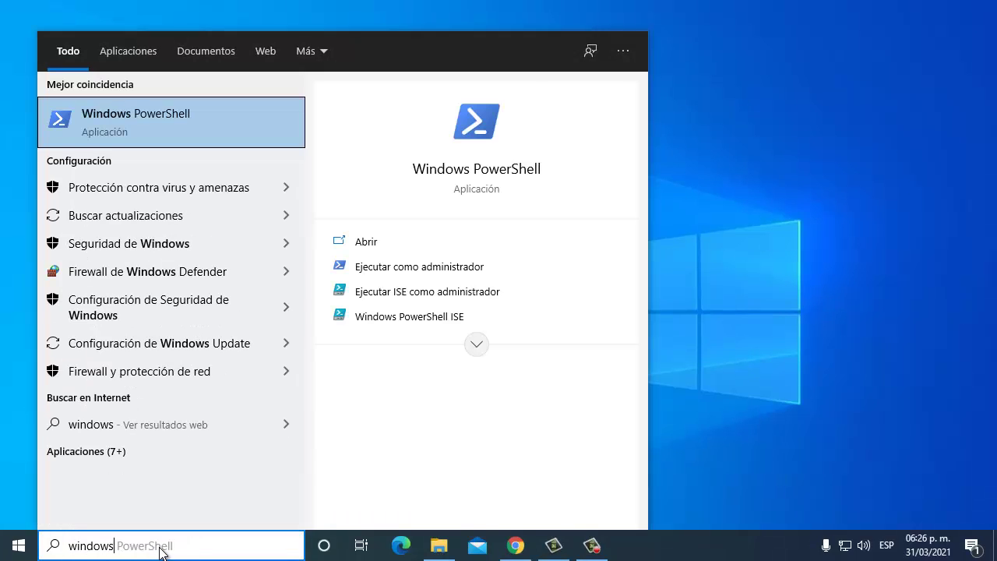
text( update)
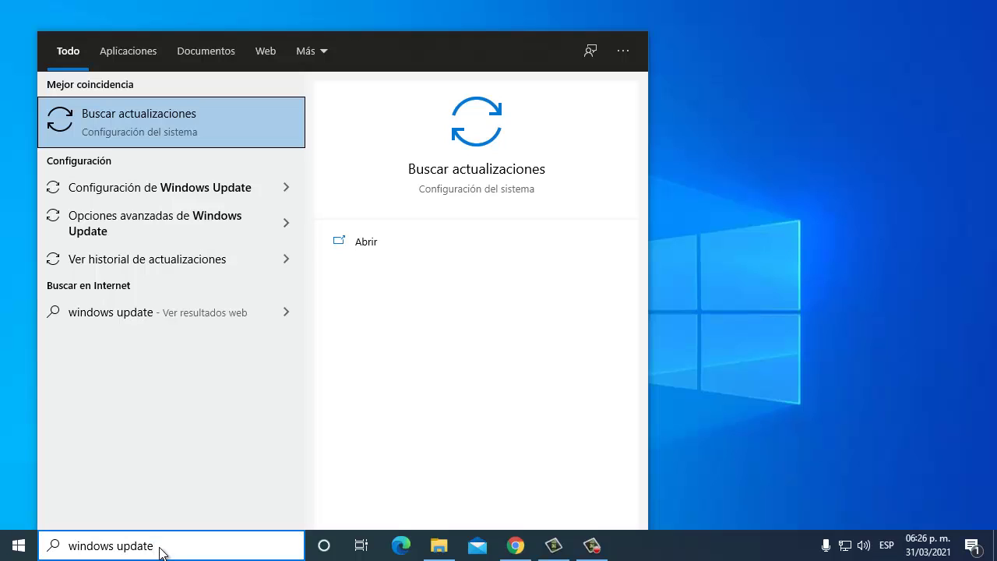
click(188, 188)
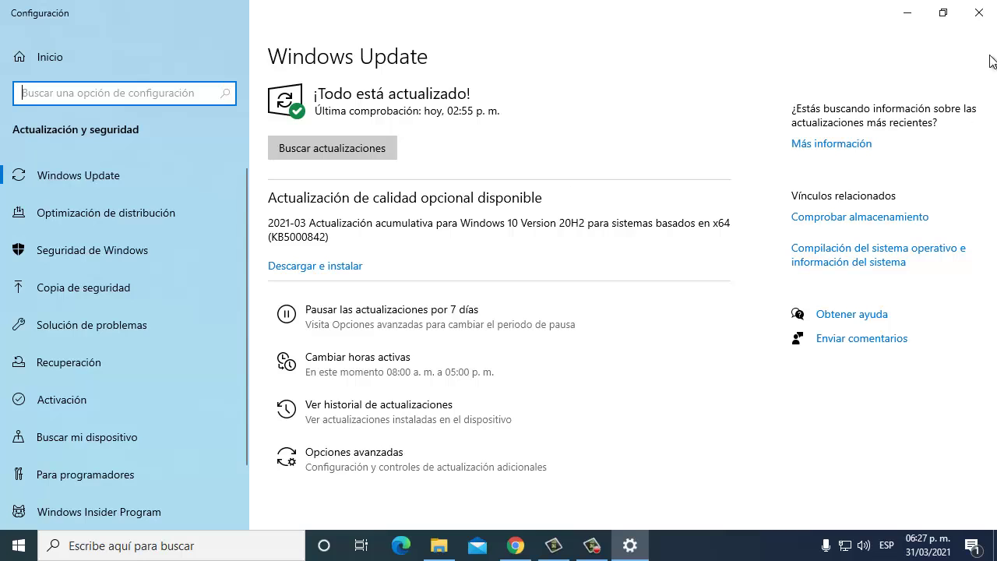
click(979, 12)
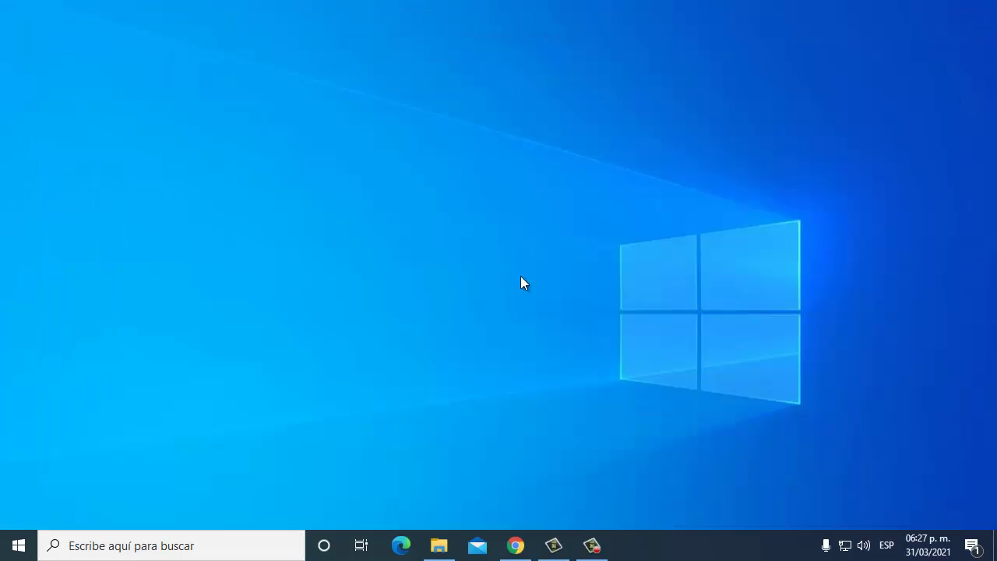